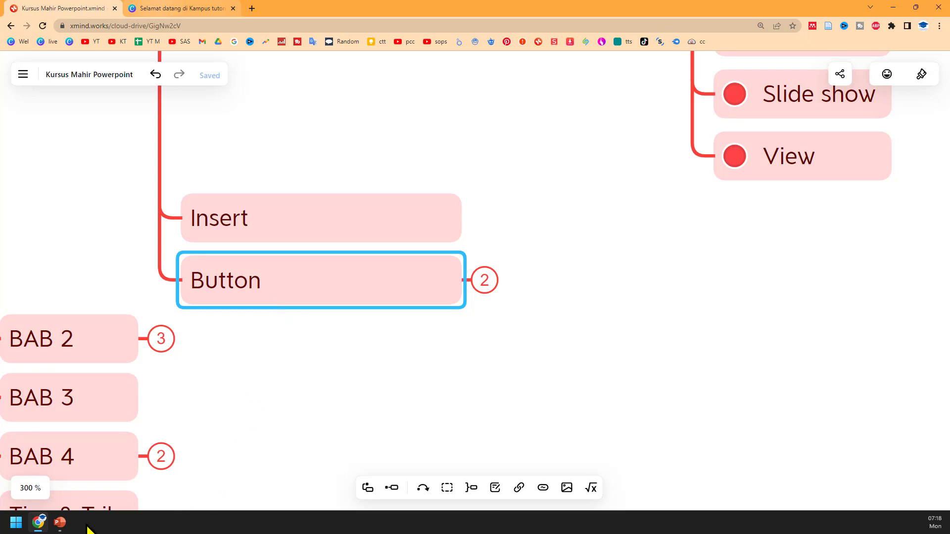
Switch to PowerPoint and look through the presentation's slides around blank slide 7.
left_click(61, 528)
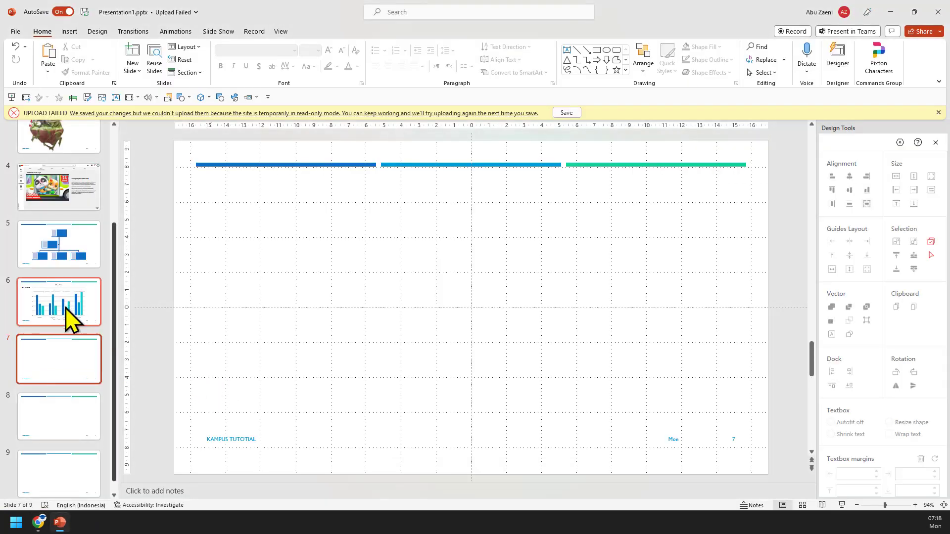
scroll(86, 387, "down", 1)
scroll(79, 382, "up", 2)
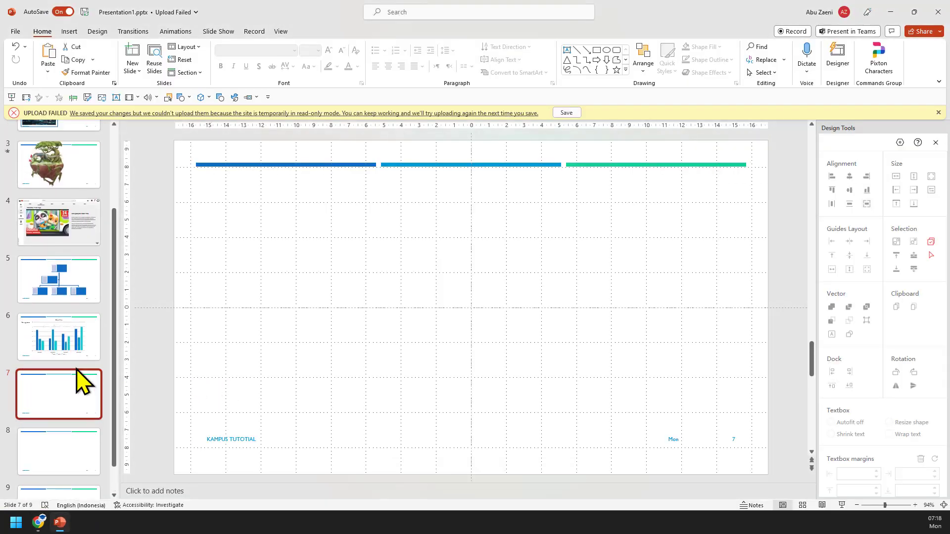
scroll(74, 366, "down", 2)
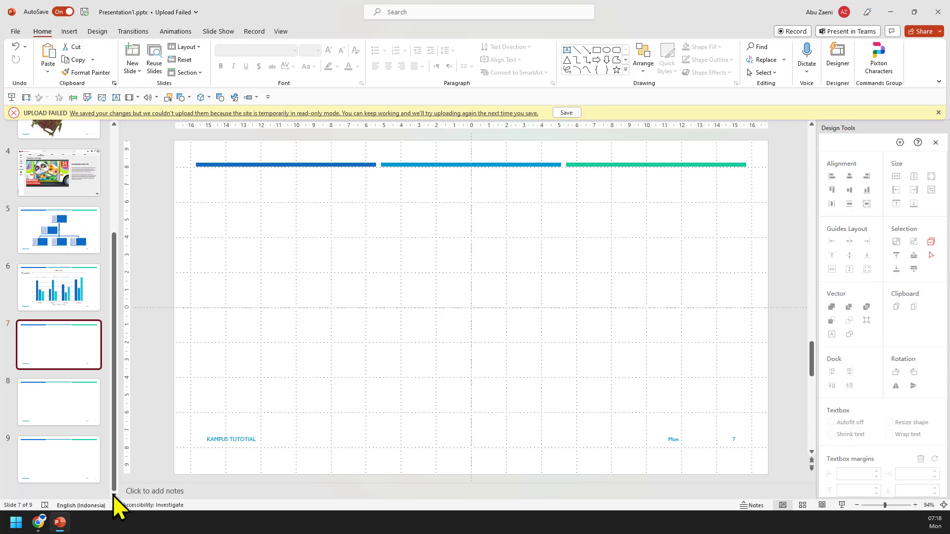
Expand the Button topic in the Xmind map in Chrome, and return to PowerPoint.
left_click(42, 525)
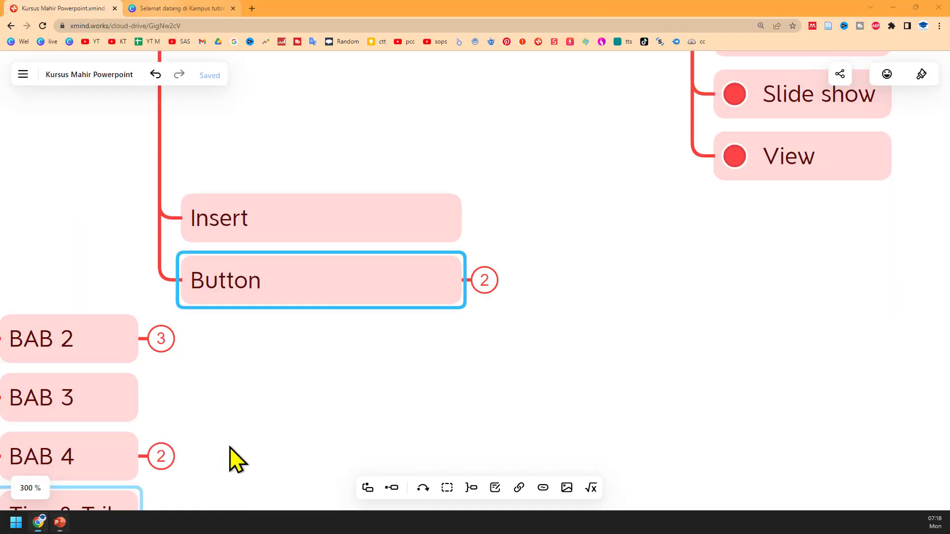
left_click(483, 280)
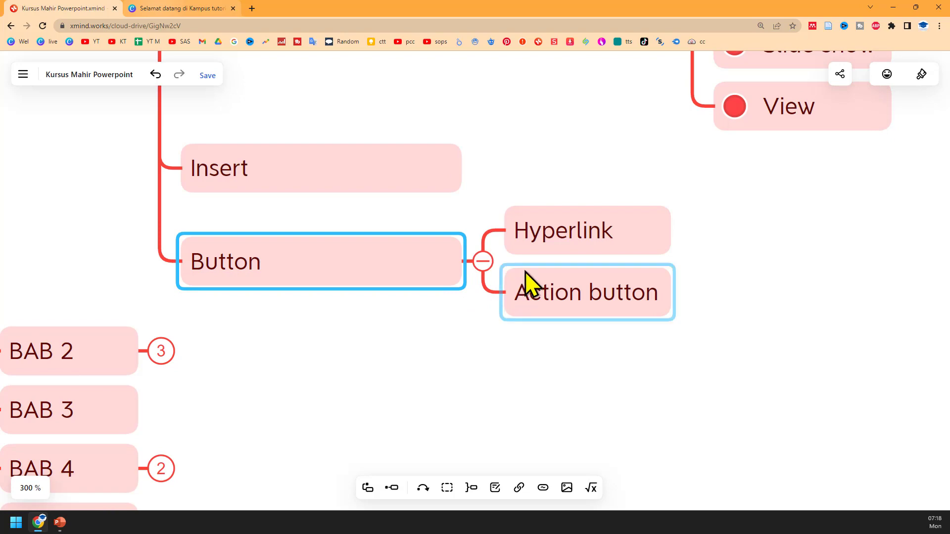
left_click(58, 528)
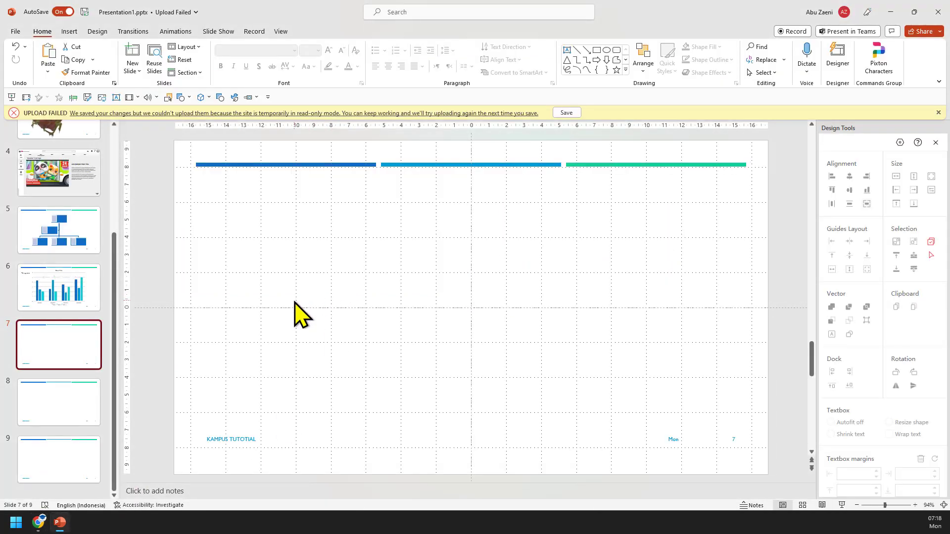
left_click(81, 34)
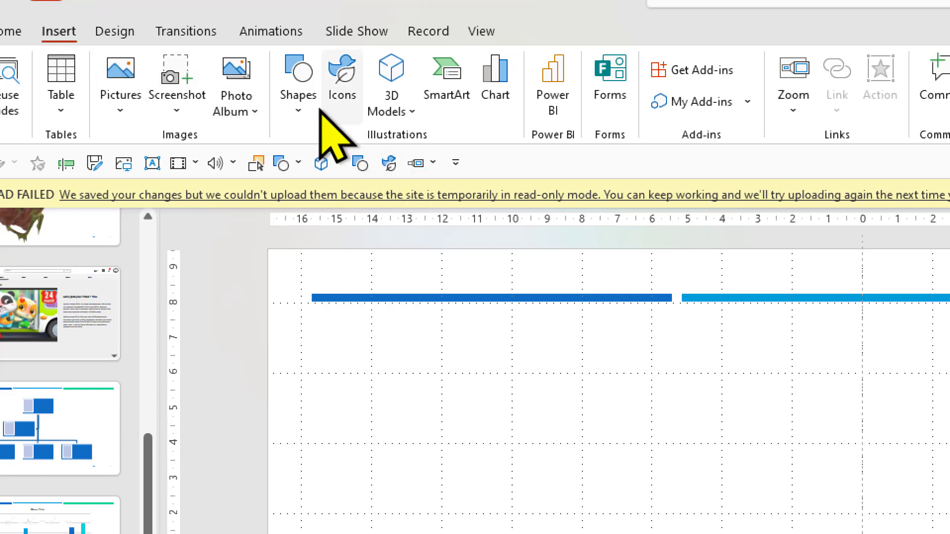
left_click(302, 109)
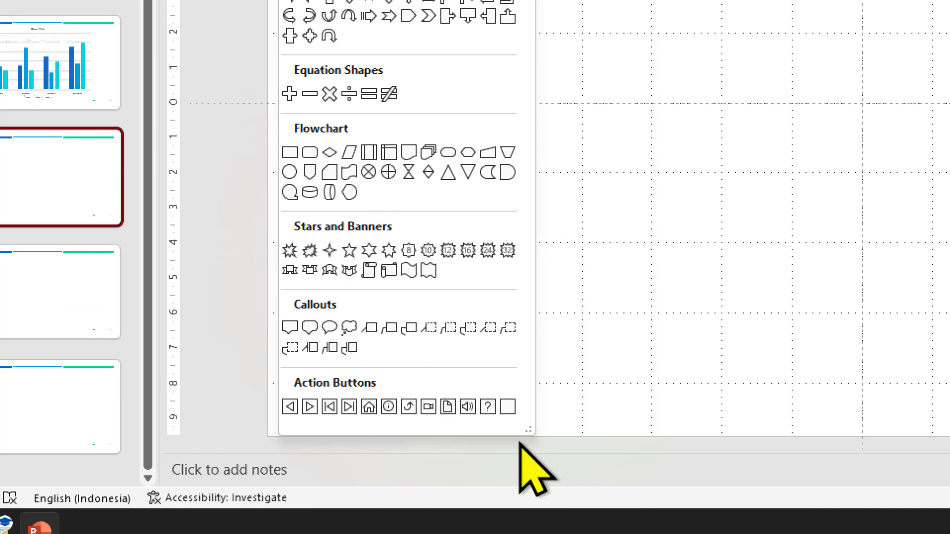
left_click(369, 408)
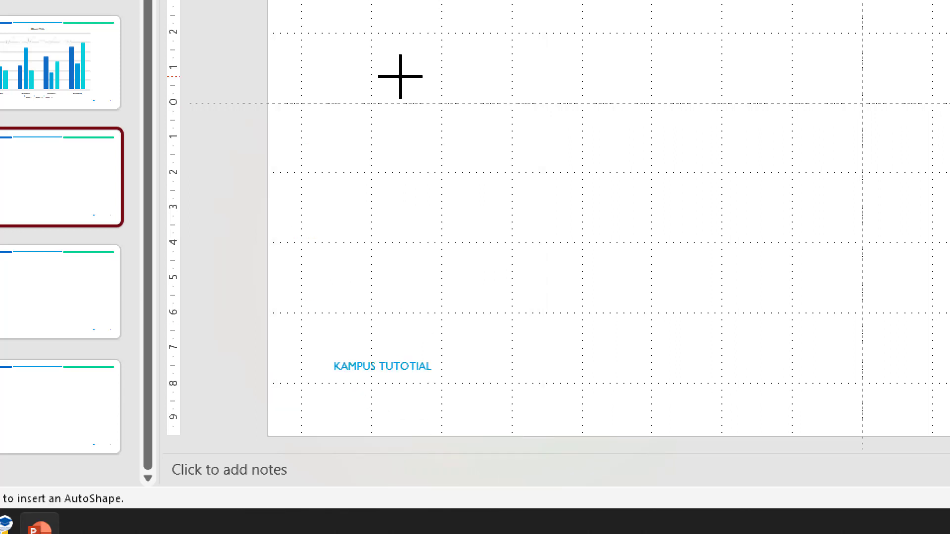
left_click(403, 181)
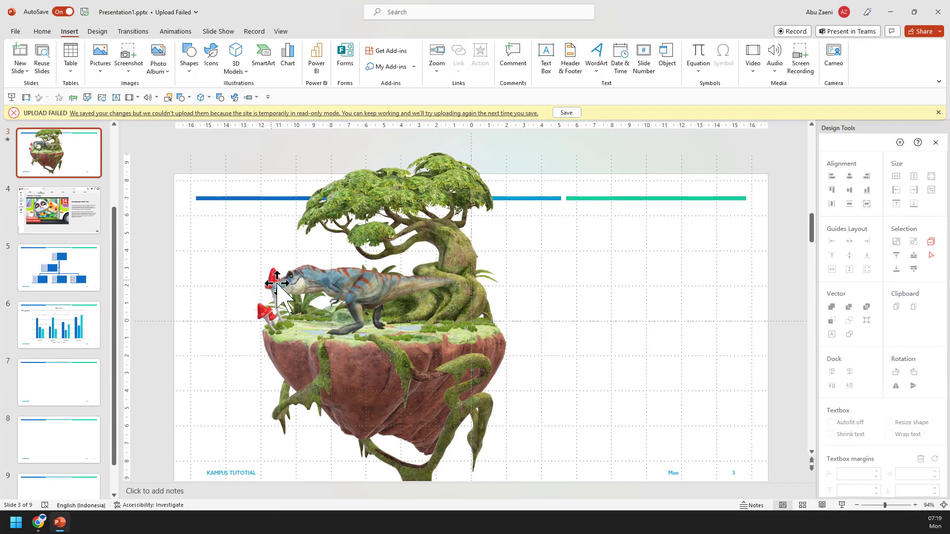
Draw a Home action button about 2.31 cm square in the upper-left area of blank slide 7.
scroll(99, 381, "down", 1)
left_click(69, 364)
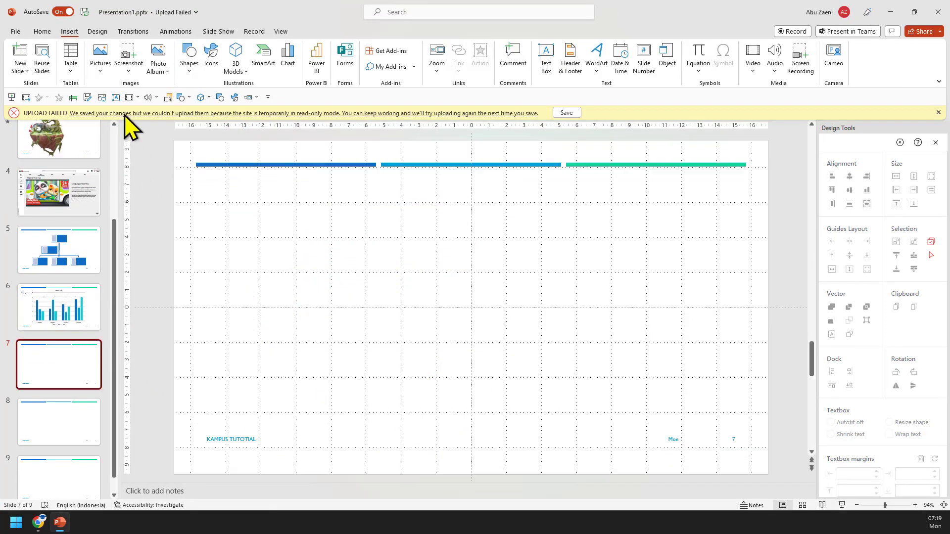
left_click(189, 62)
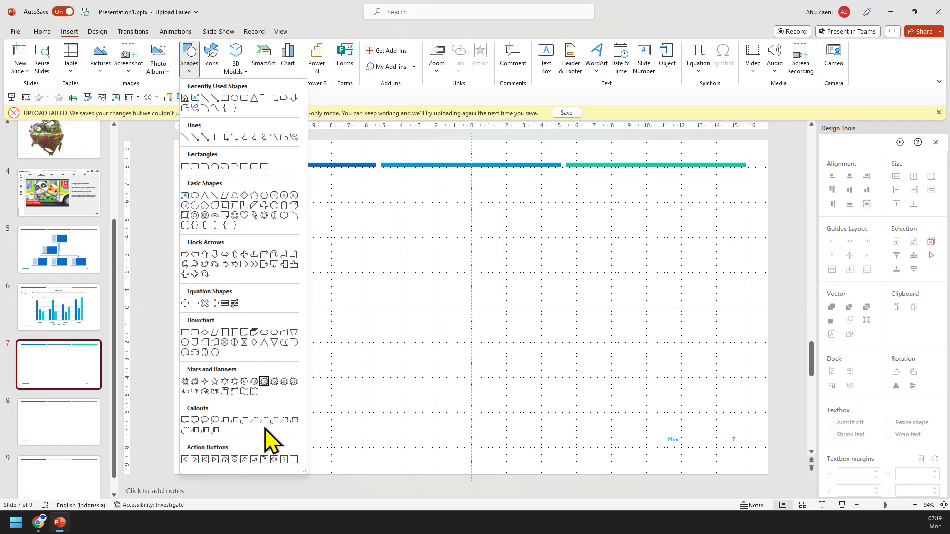
left_click(225, 459)
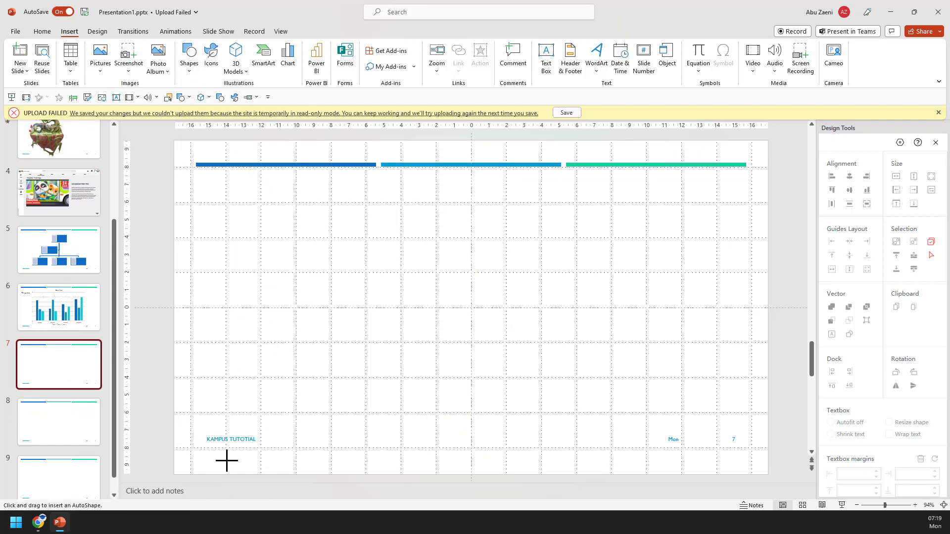
left_click_drag(251, 223, 293, 264)
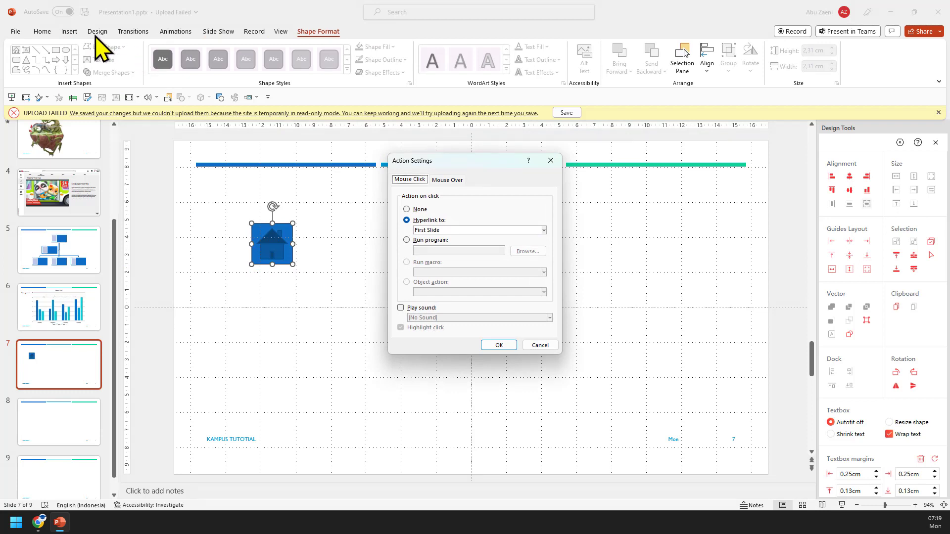
left_click(74, 33)
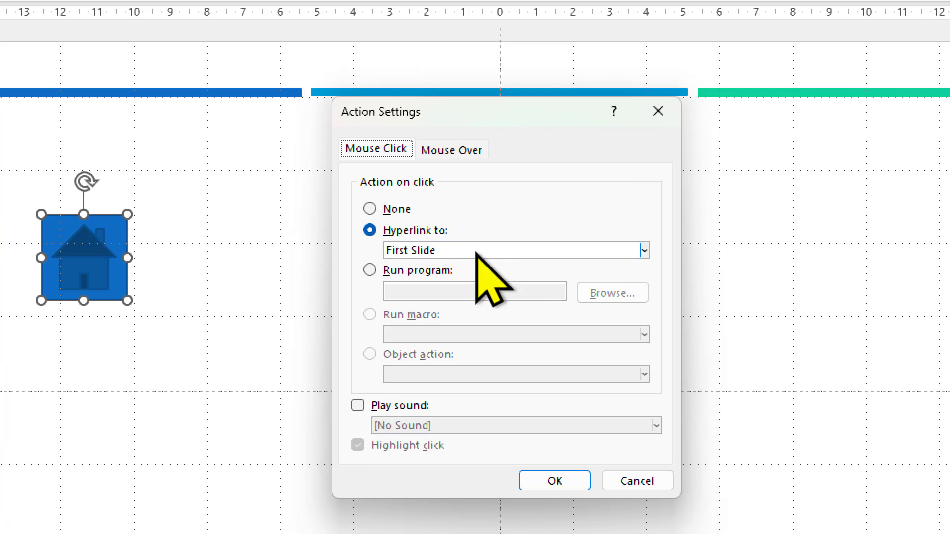
Compare the Home button's Mouse Click and Mouse Over action settings.
left_click(434, 150)
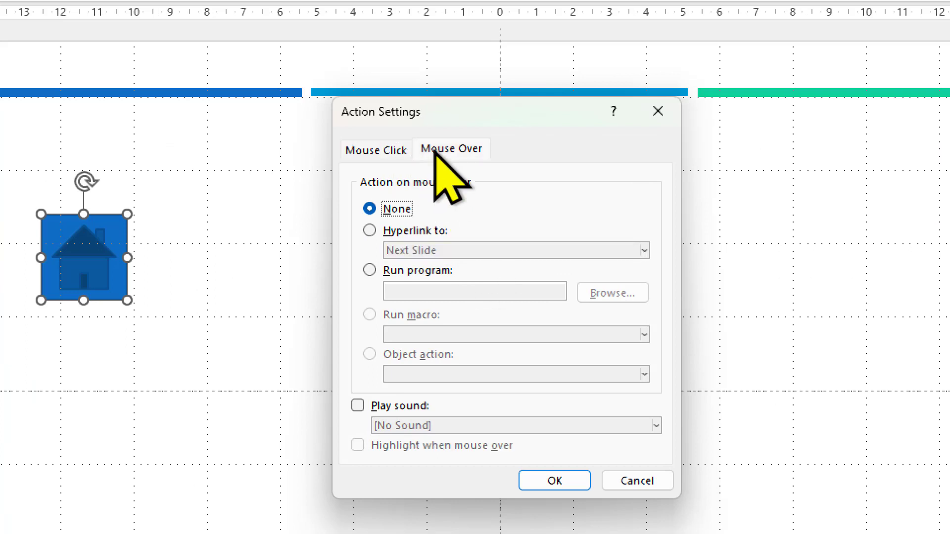
left_click(375, 149)
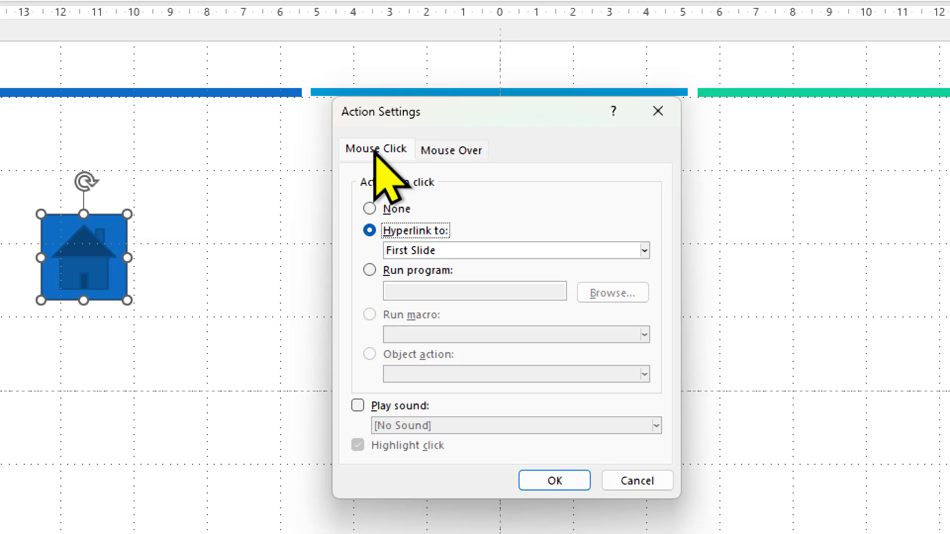
left_click(438, 150)
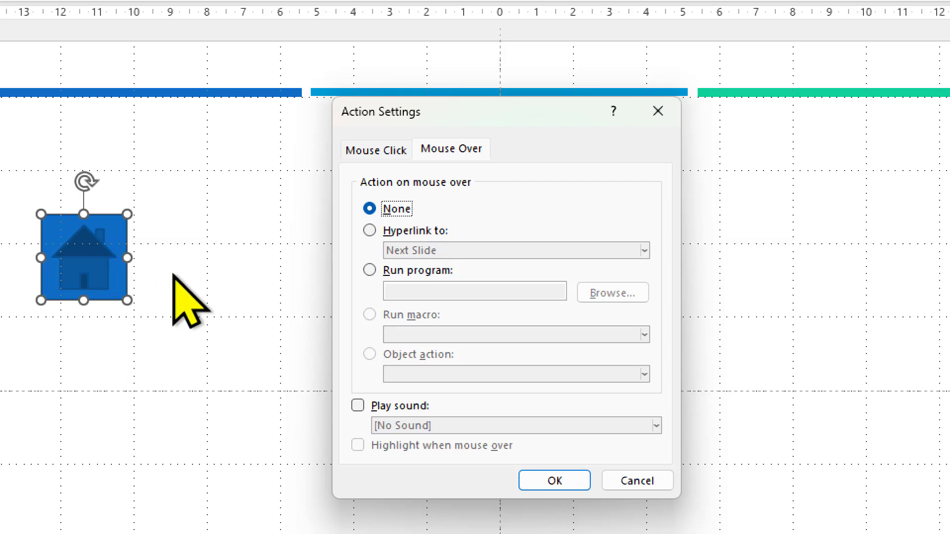
left_click(391, 148)
left_click(453, 150)
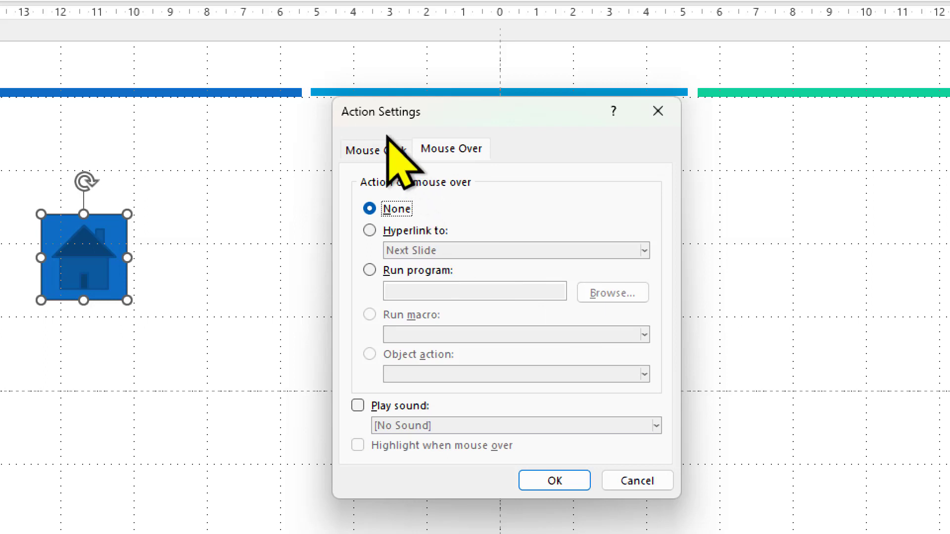
left_click(384, 150)
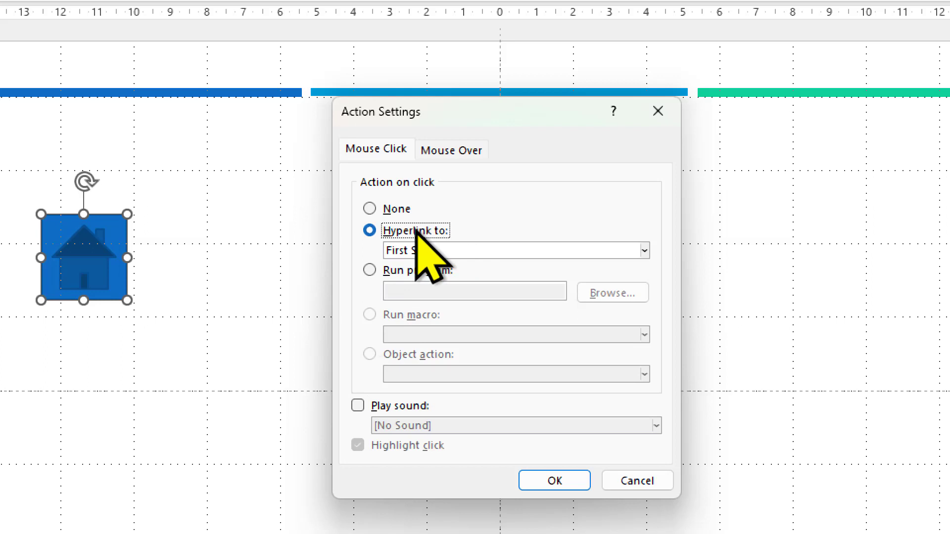
Make the Home button play the Camera sound when clicked.
left_click(388, 407)
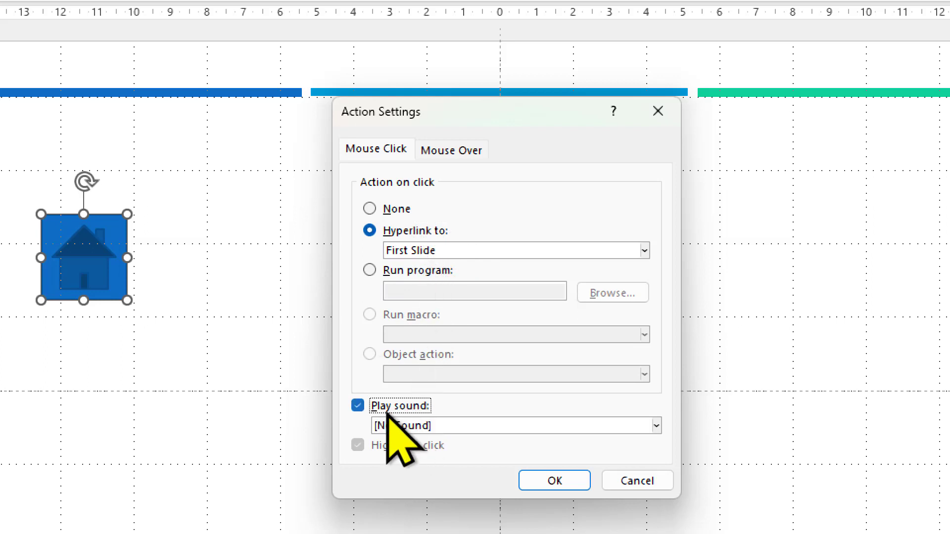
left_click(450, 425)
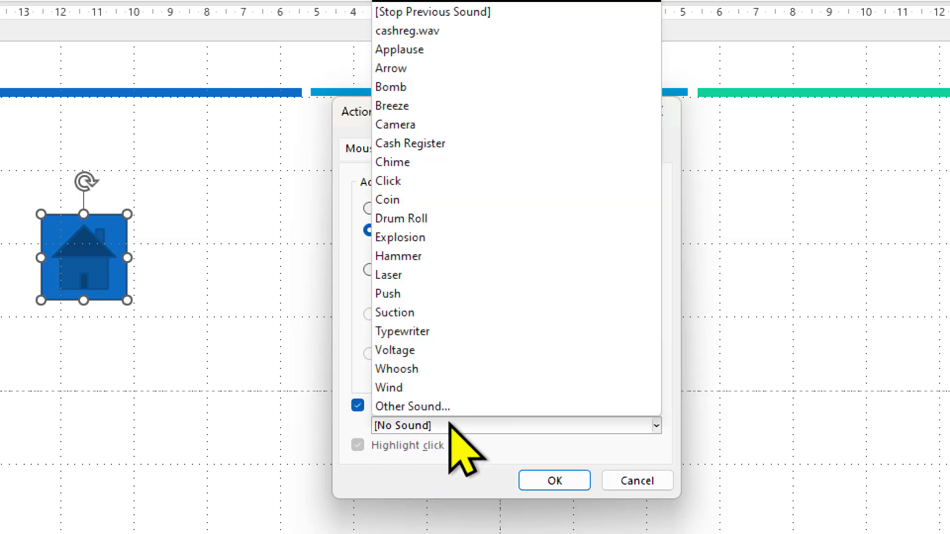
left_click(449, 125)
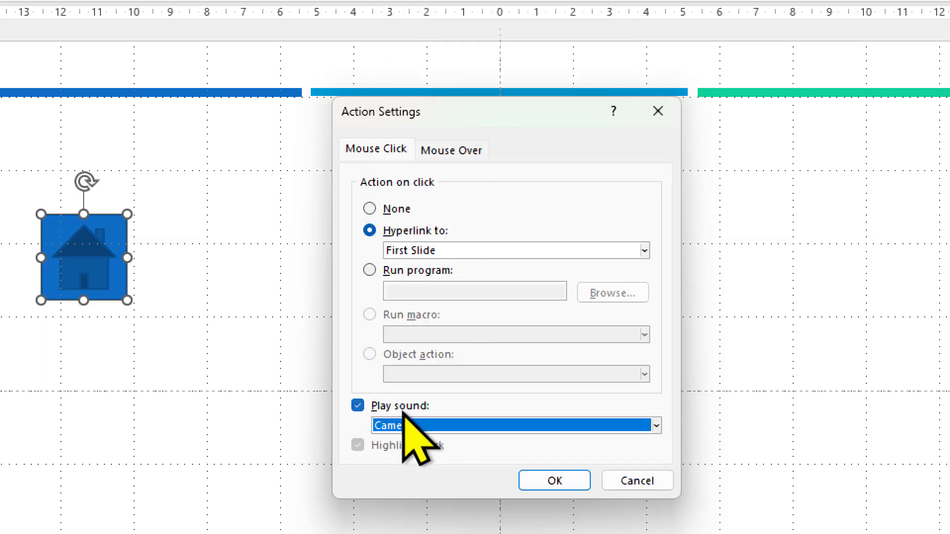
left_click(483, 252)
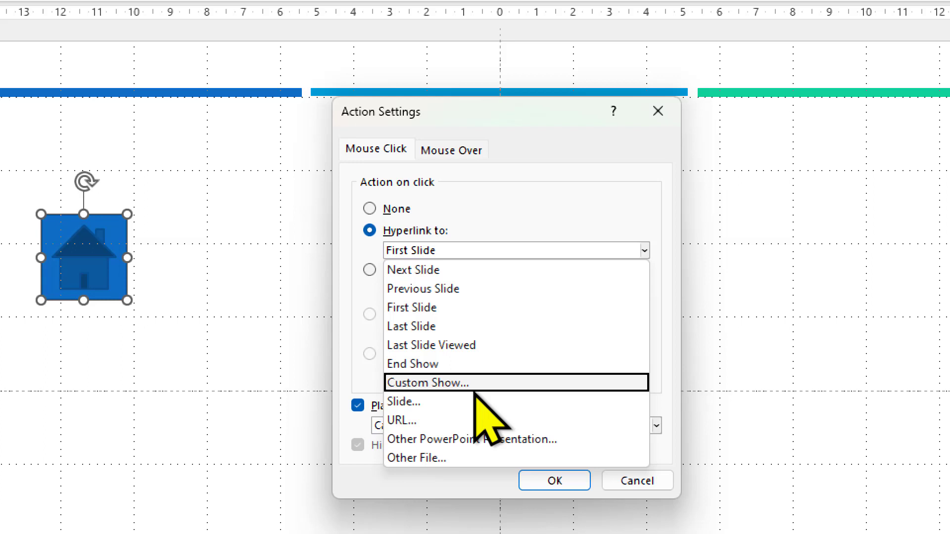
left_click(487, 384)
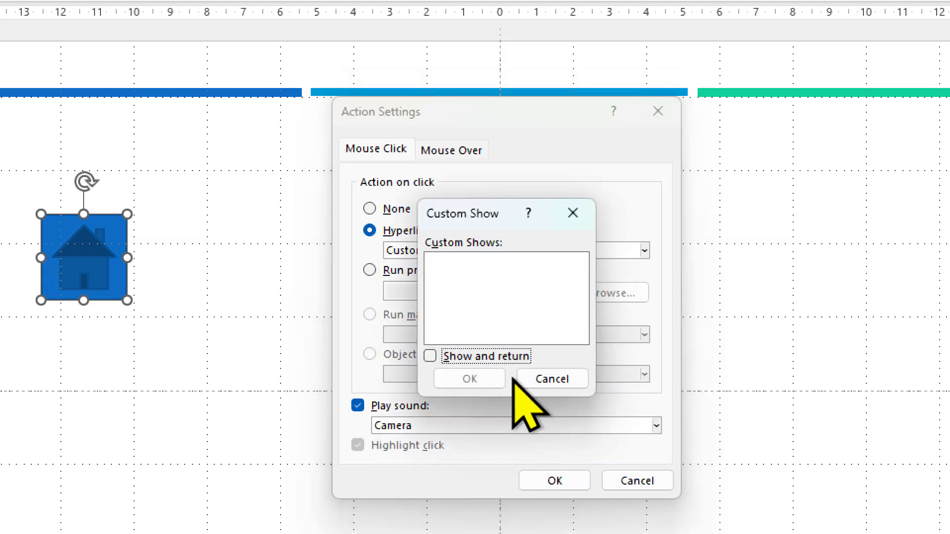
left_click(548, 380)
left_click(471, 251)
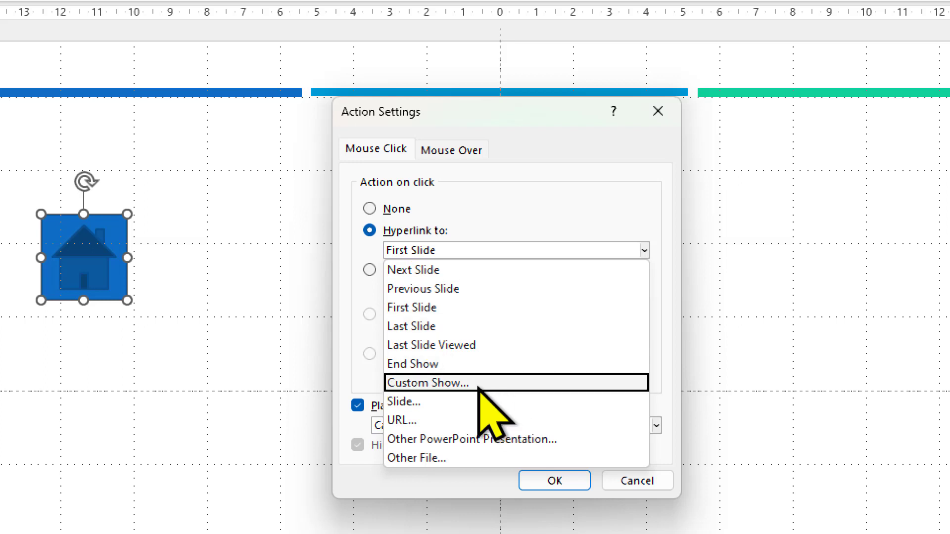
left_click(465, 403)
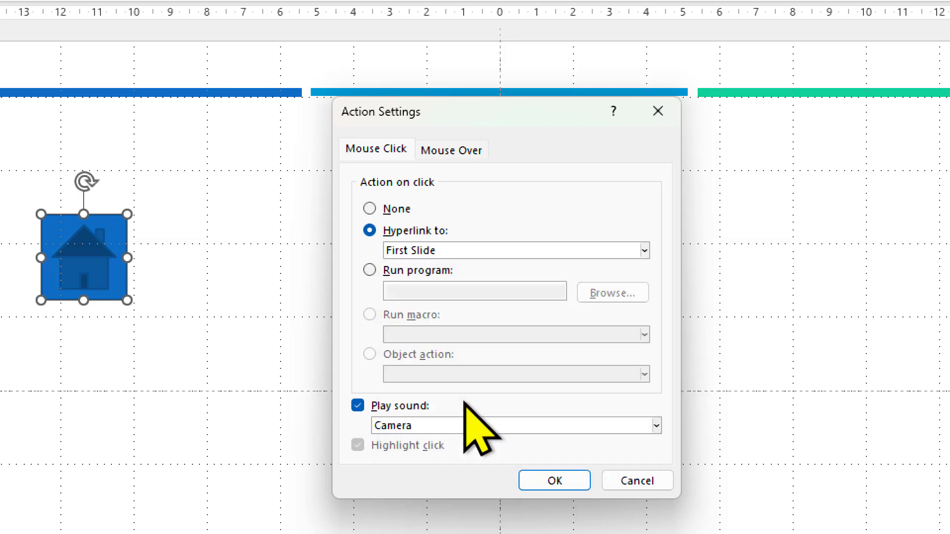
left_click(317, 232)
left_click(314, 257)
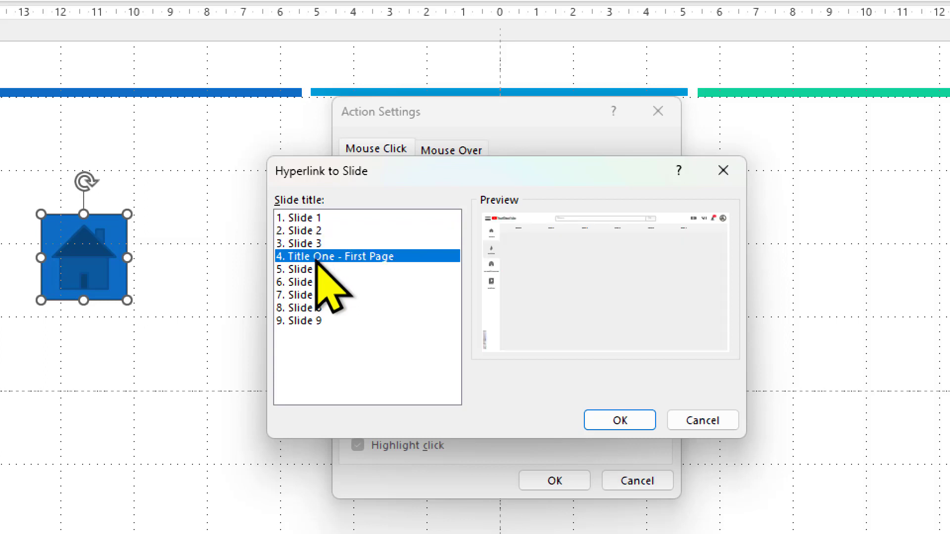
left_click(313, 295)
left_click(311, 256)
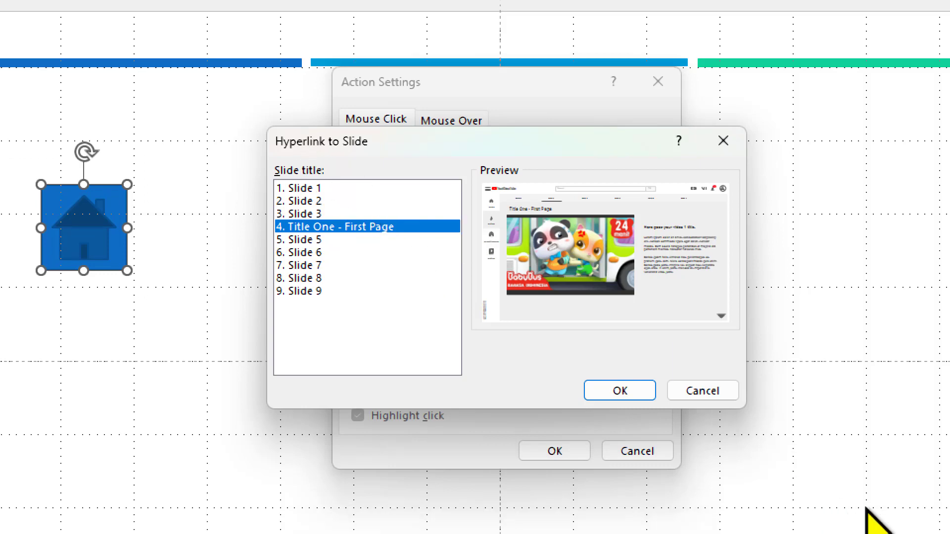
left_click(705, 390)
Hyperlink the Home button's click action to slide 4, "Title One - First Page", and apply the action settings.
left_click(514, 220)
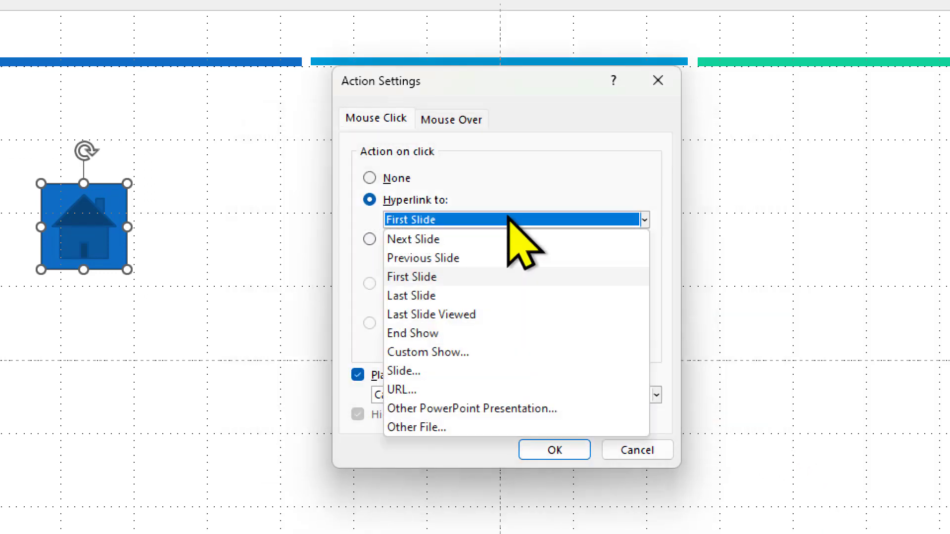
left_click(479, 371)
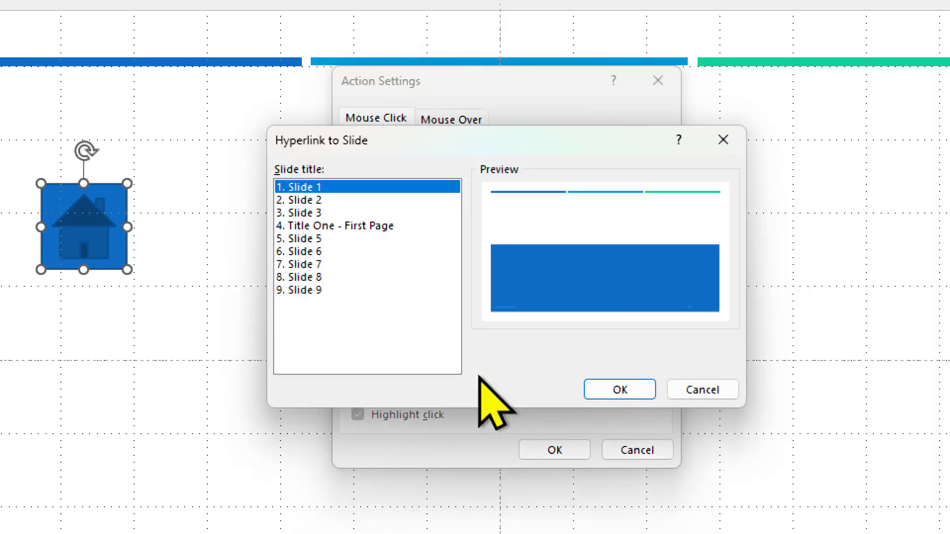
left_click(322, 226)
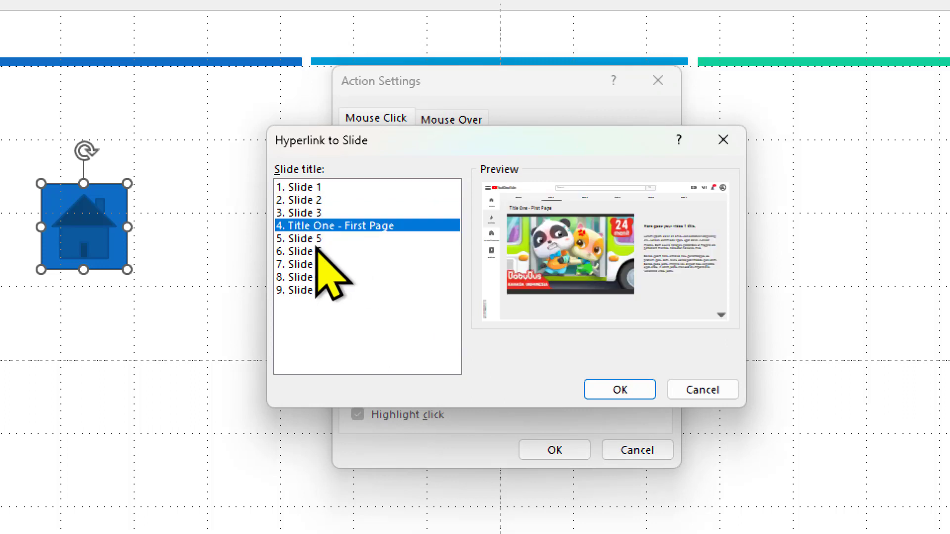
left_click(316, 240)
left_click(314, 264)
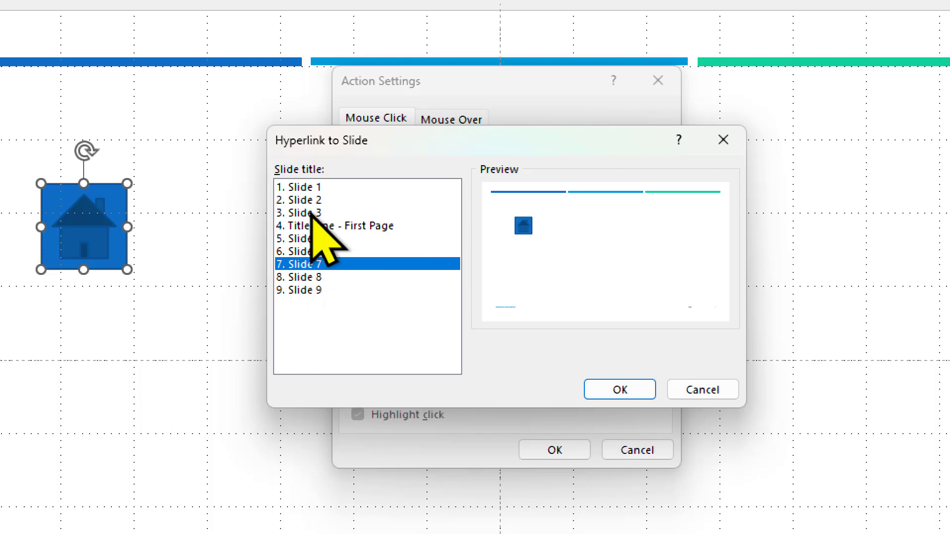
left_click(317, 213)
left_click(322, 200)
left_click(329, 227)
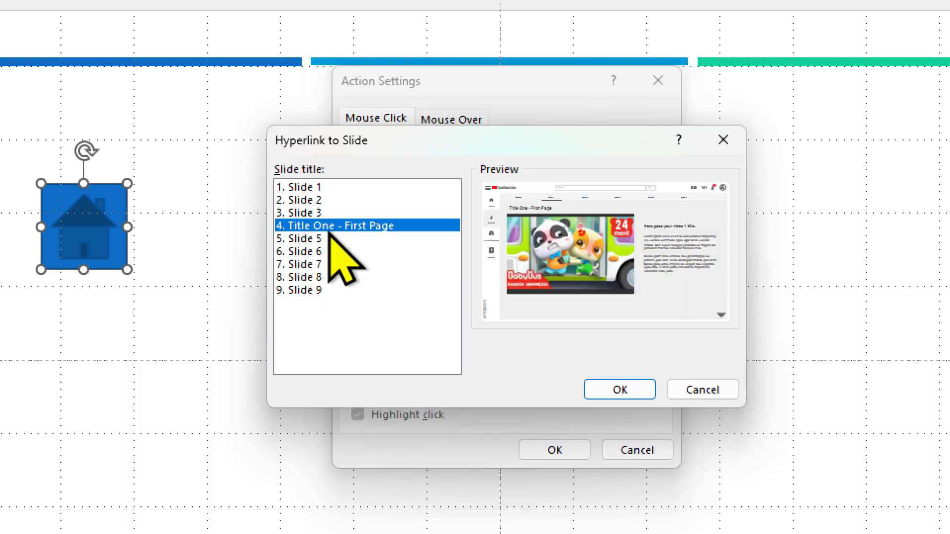
left_click(629, 389)
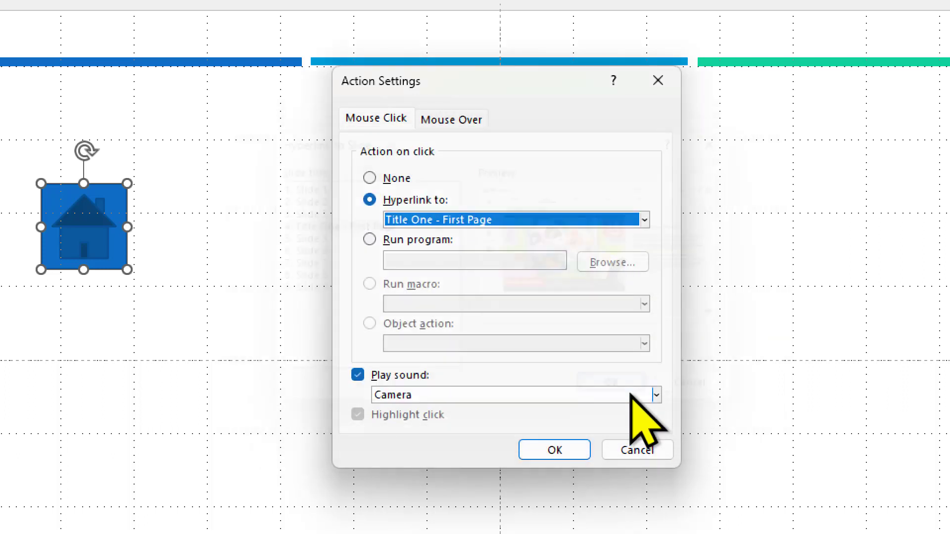
left_click(549, 455)
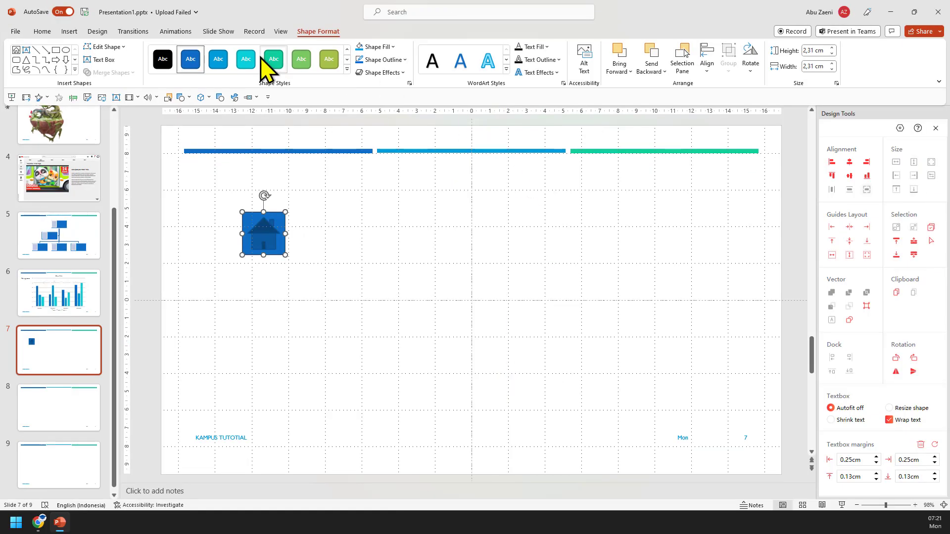
Open the gallery of insertable shapes, including the action buttons, for slide 7.
left_click(69, 31)
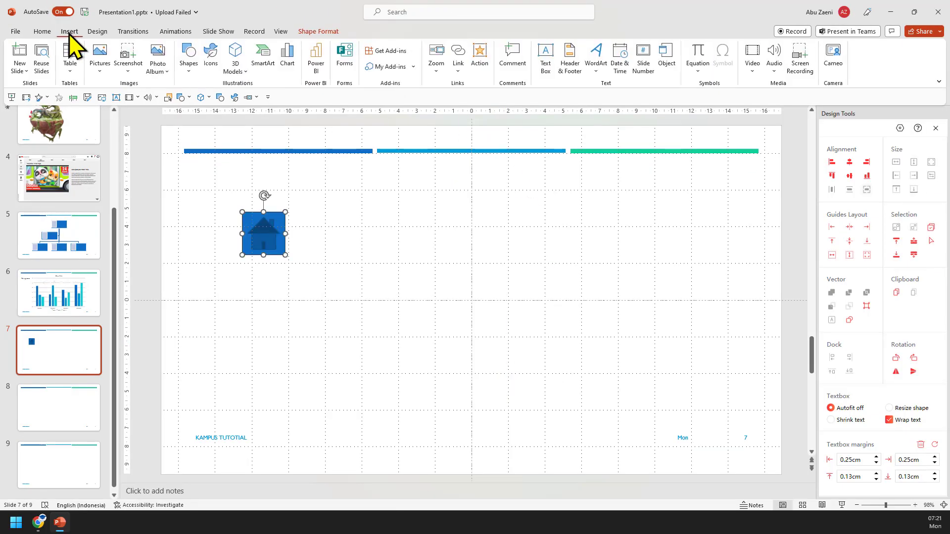
left_click(189, 62)
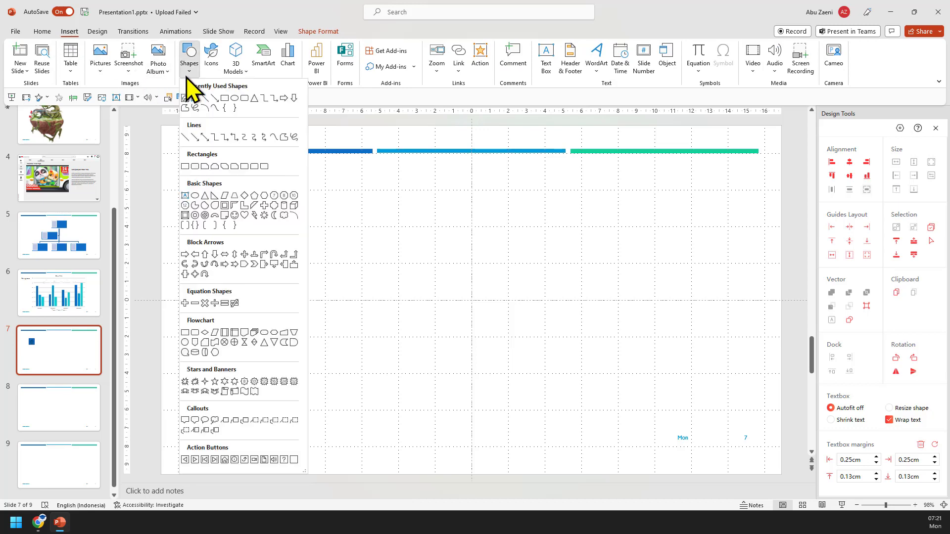